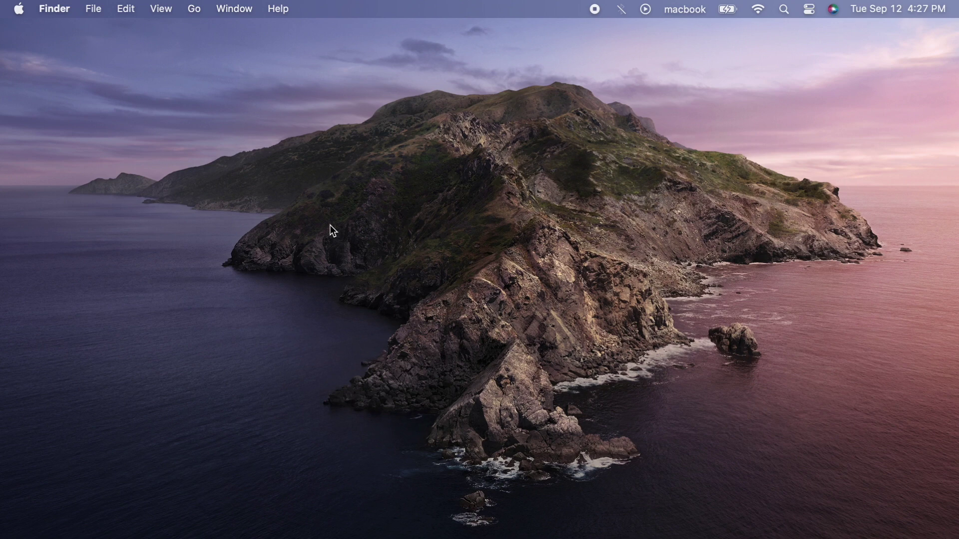
# - Open Mission Control to view the Desktop 1 and Desktop 2 spaces, and return to the desktop
pyautogui.hotkey('ctrl', 'Up')
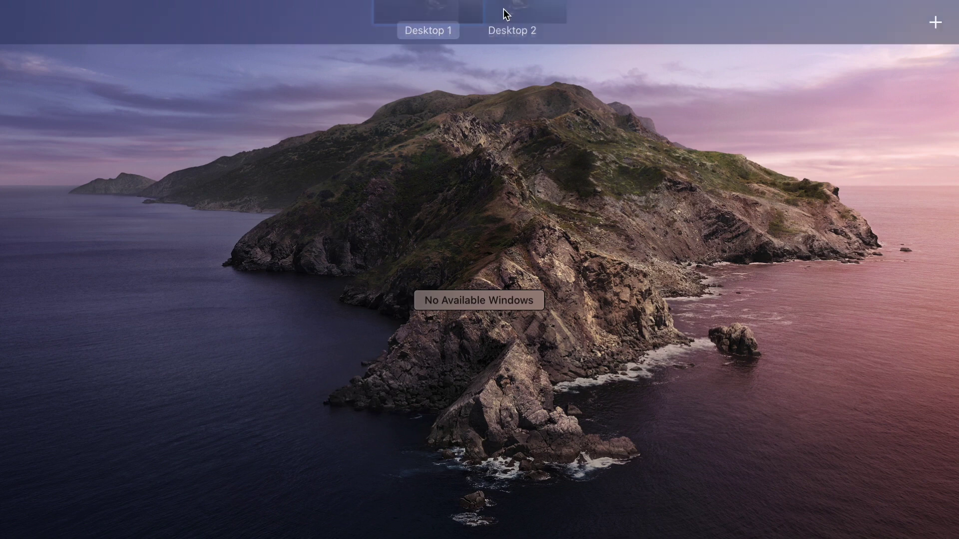
pyautogui.moveTo(493, 12)
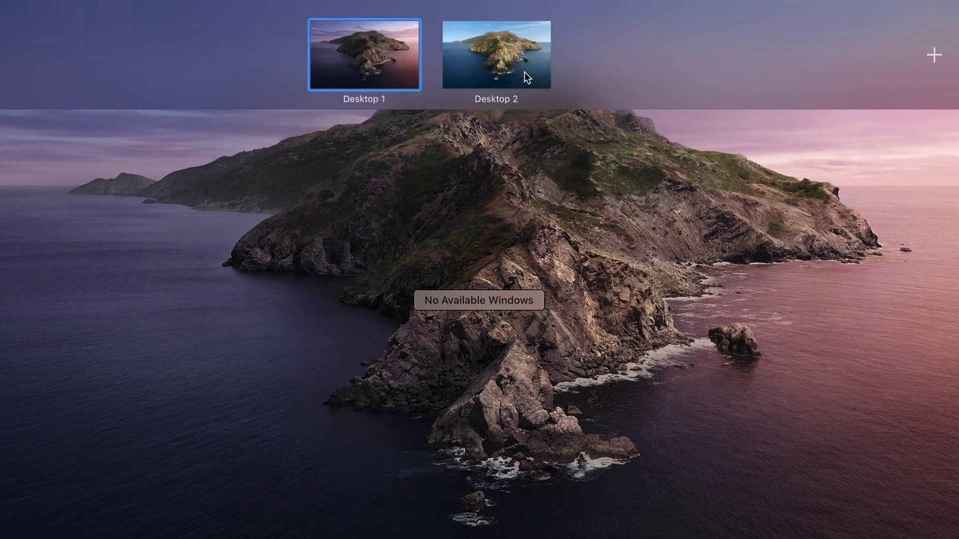
pyautogui.moveTo(524, 72)
pyautogui.moveTo(363, 85)
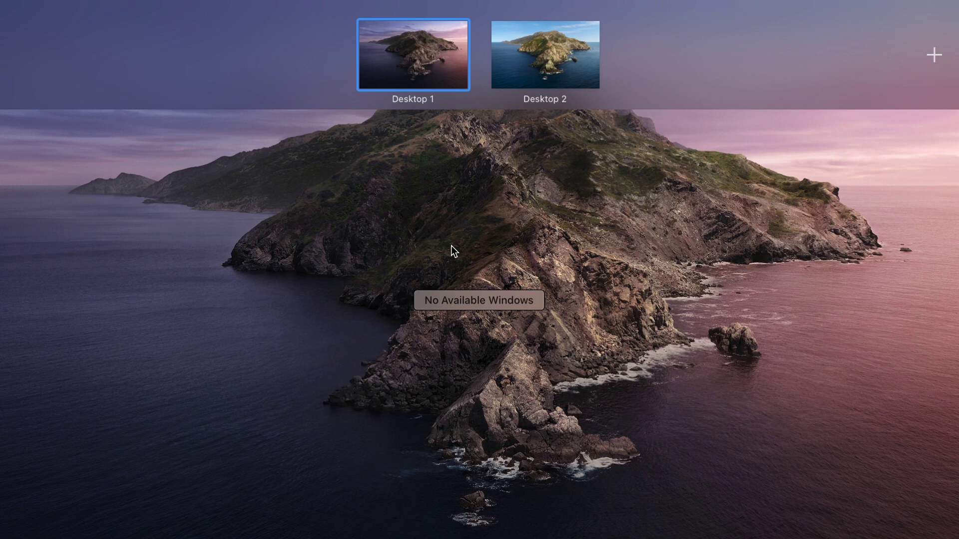
pyautogui.click(452, 247)
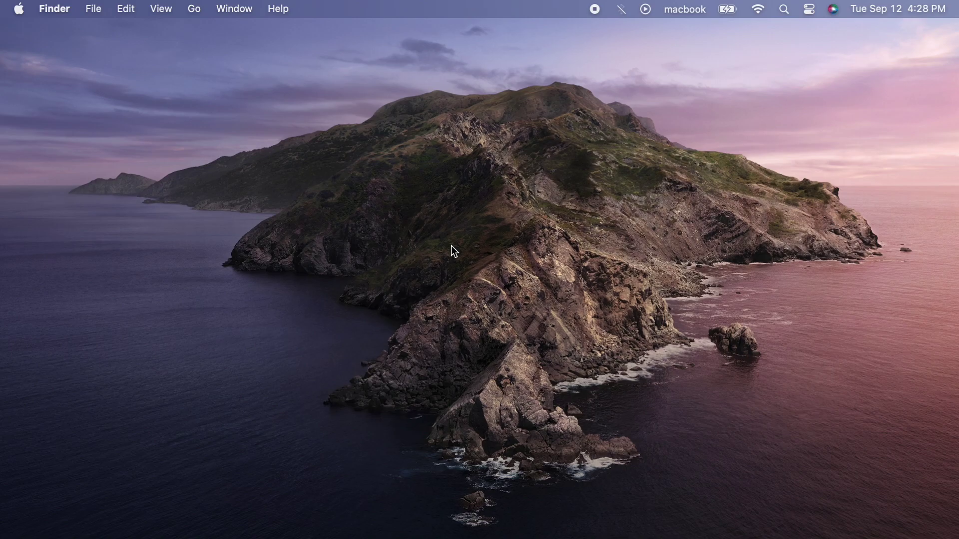
# - Launch Mission Control from Launchpad, return to the desktop, and show and hide the spaces overview again
pyautogui.press('F4')
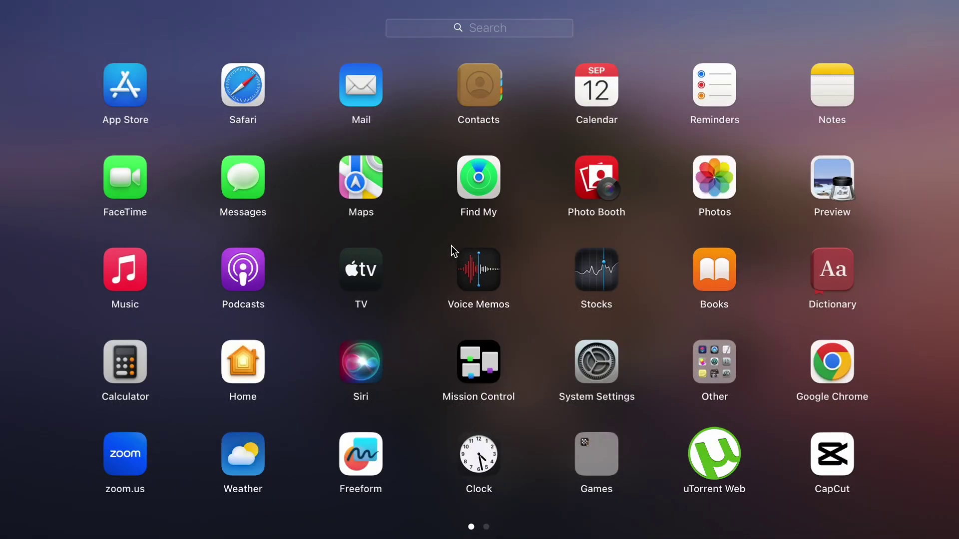
pyautogui.hscroll(5, 451, 246)
pyautogui.hscroll(-5, 451, 246)
pyautogui.click(466, 359)
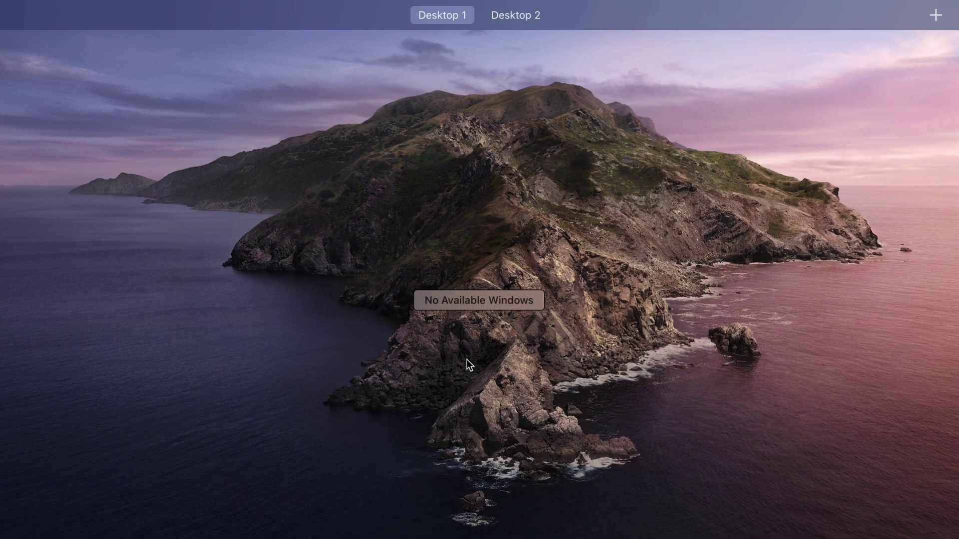
pyautogui.click(381, 232)
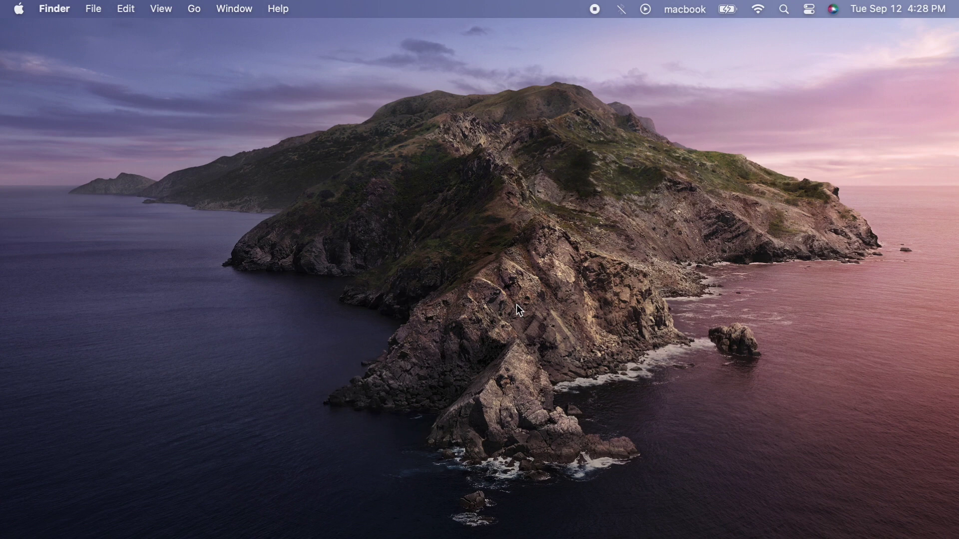
pyautogui.hotkey('ctrl', 'Up')
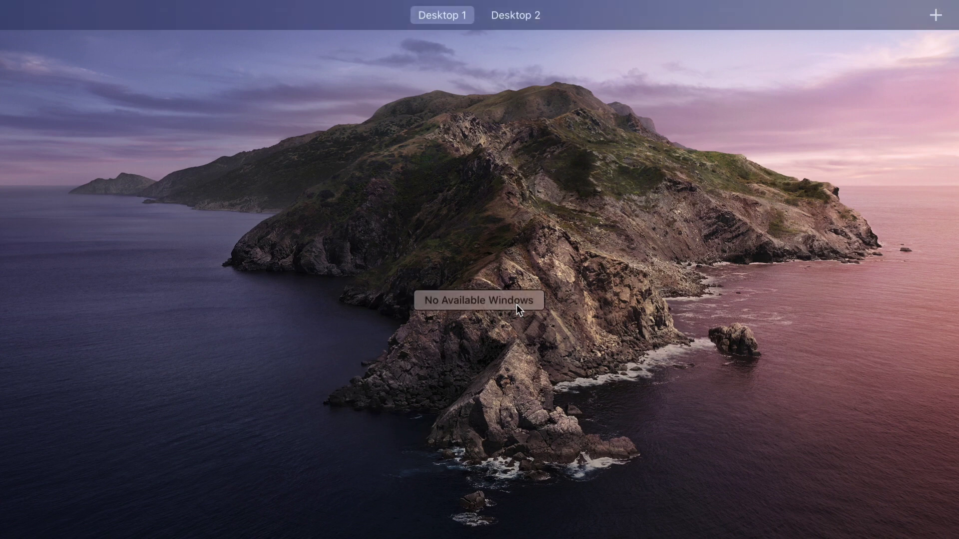
pyautogui.hotkey('ctrl', 'Up')
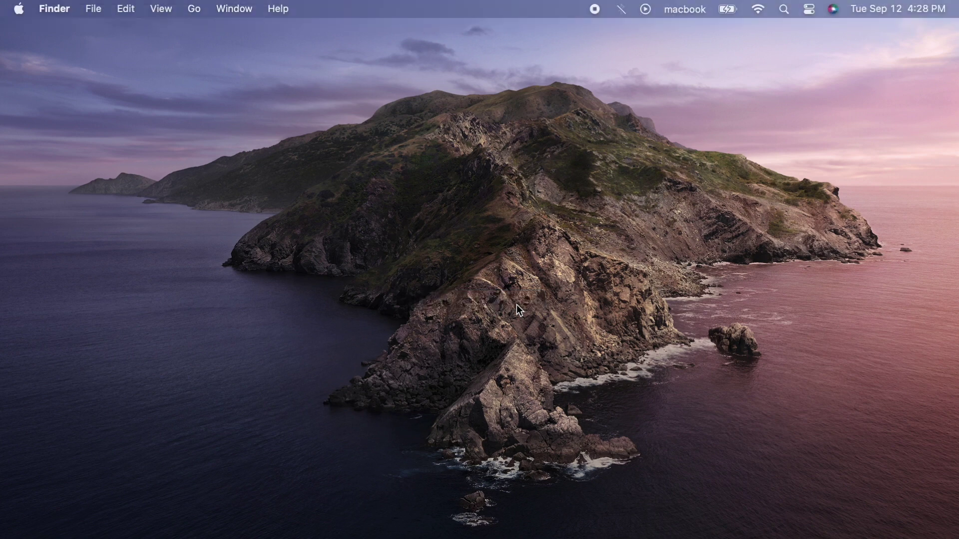
# - Open the Desktop & Dock page in System Settings
pyautogui.click(20, 14)
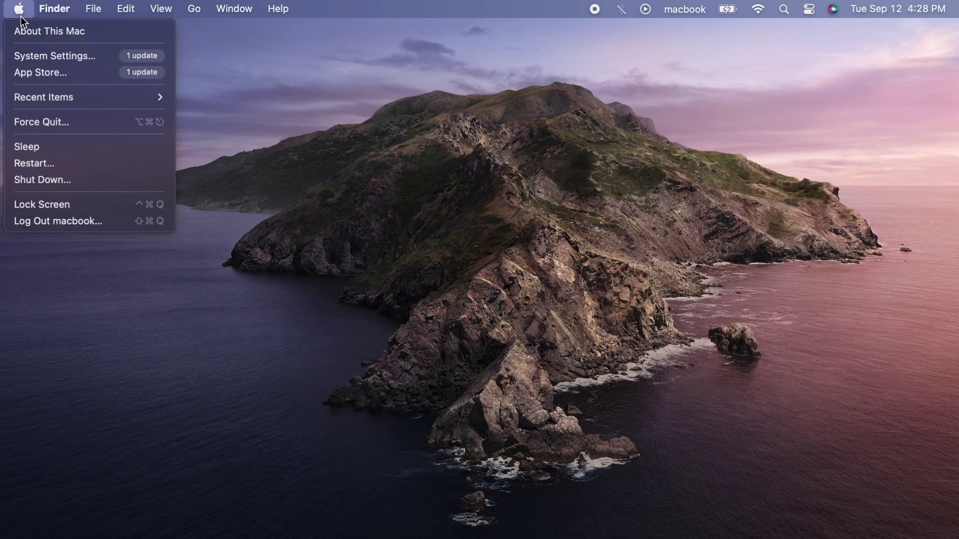
pyautogui.click(51, 50)
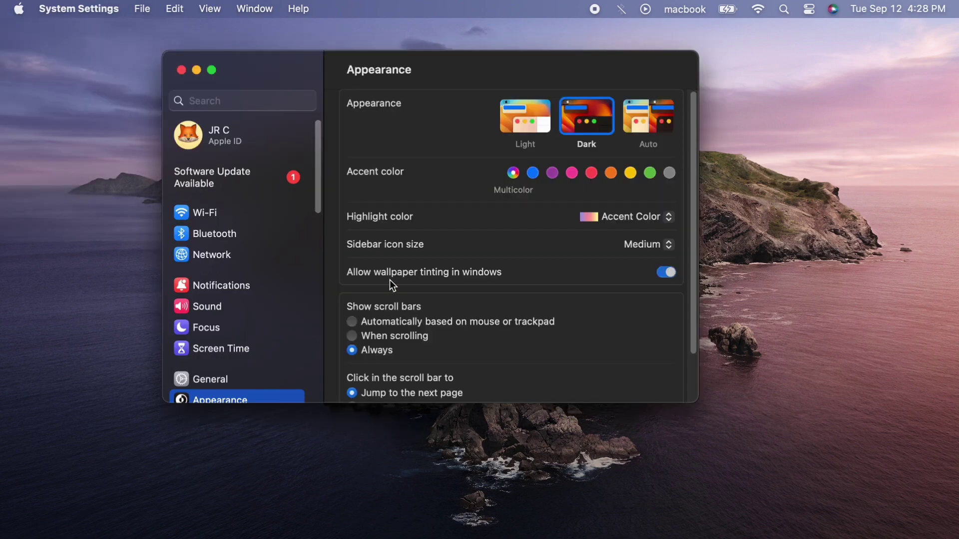
pyautogui.scroll(-5, 265, 303)
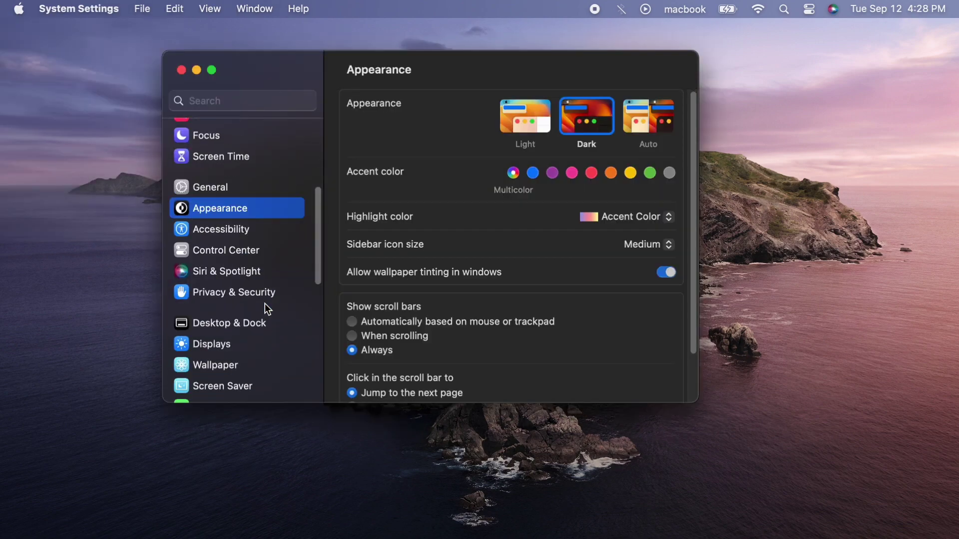
pyautogui.click(247, 325)
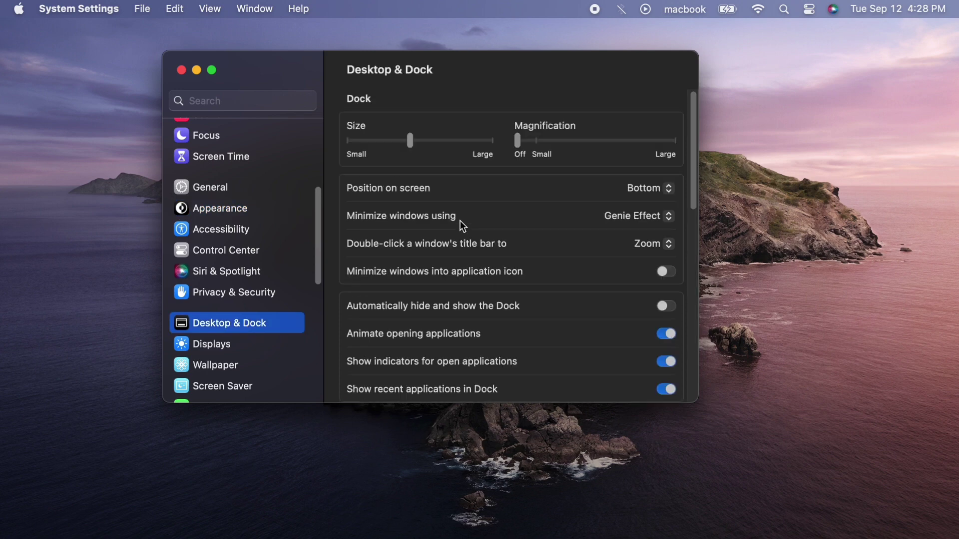
# - Set the menu bar to hide and show automatically On Desktop Only
pyautogui.scroll(-1, 543, 306)
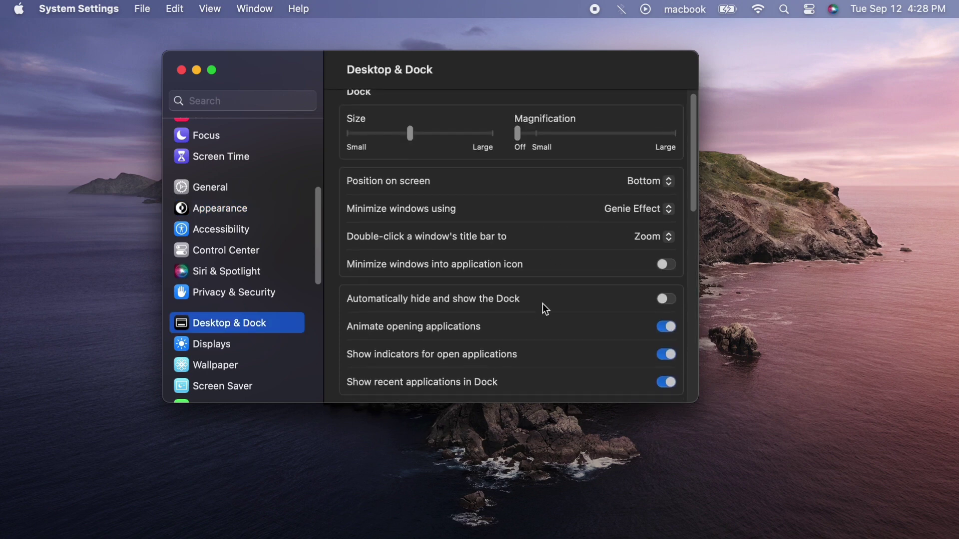
pyautogui.scroll(-4, 542, 303)
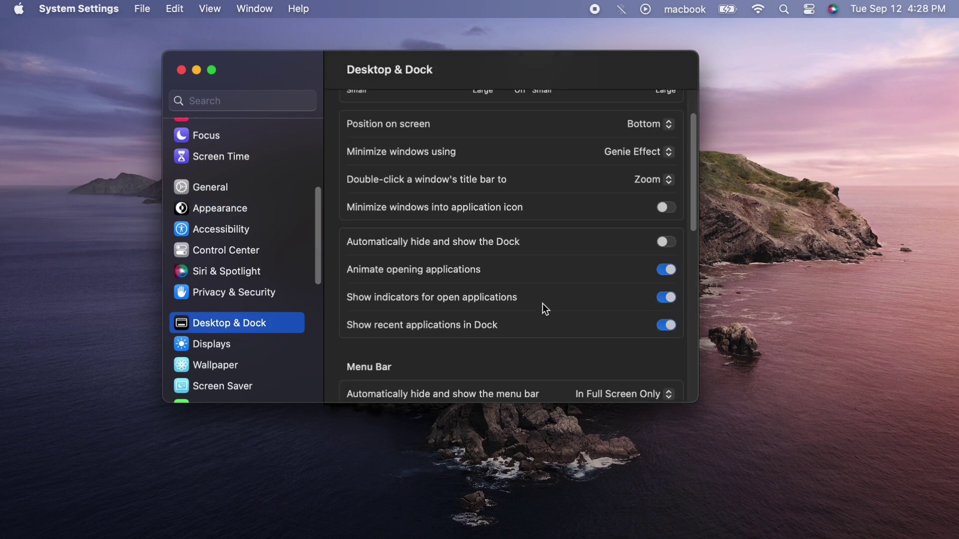
pyautogui.scroll(-2, 542, 303)
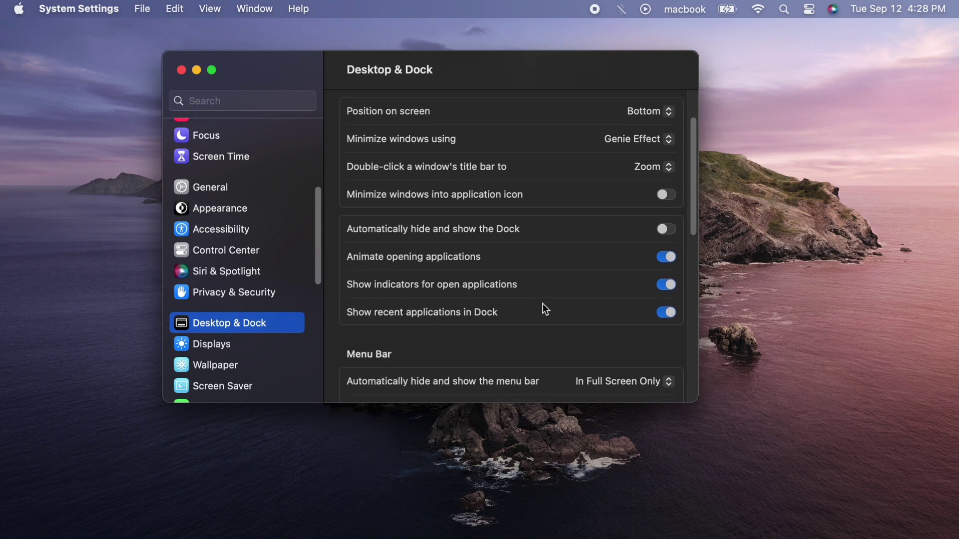
pyautogui.click(638, 376)
pyautogui.click(620, 357)
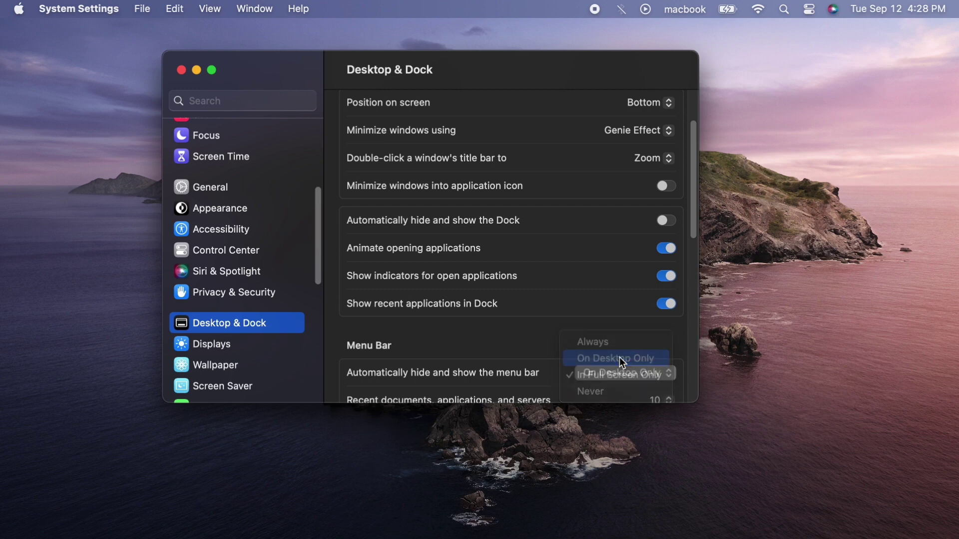
# - Switch automatic menu bar hiding to Never, followed by In Full Screen Only
pyautogui.scroll(-5, 589, 301)
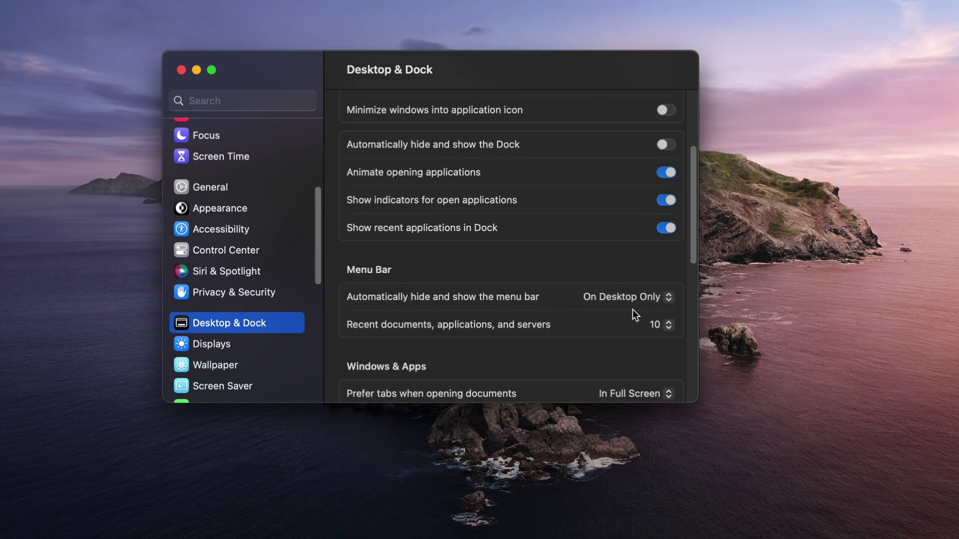
pyautogui.click(619, 302)
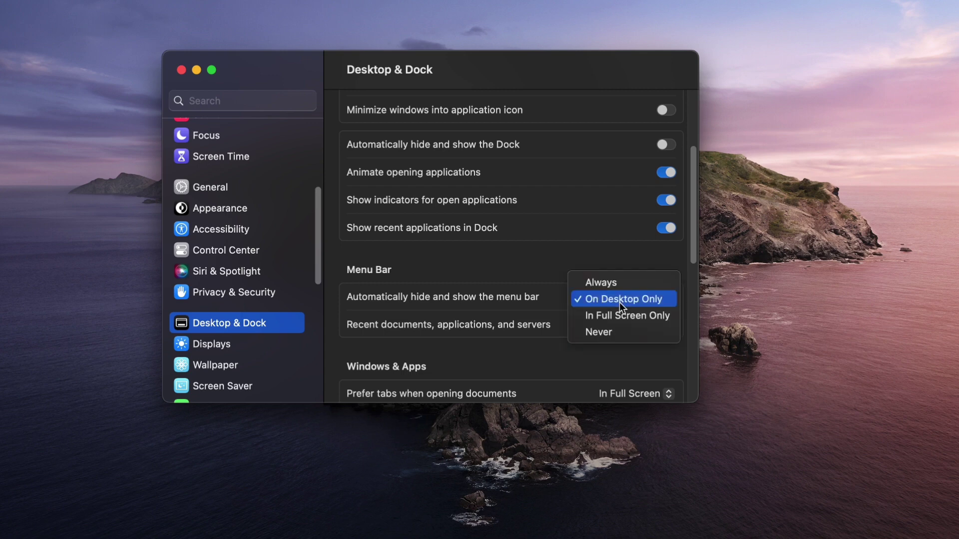
pyautogui.click(613, 332)
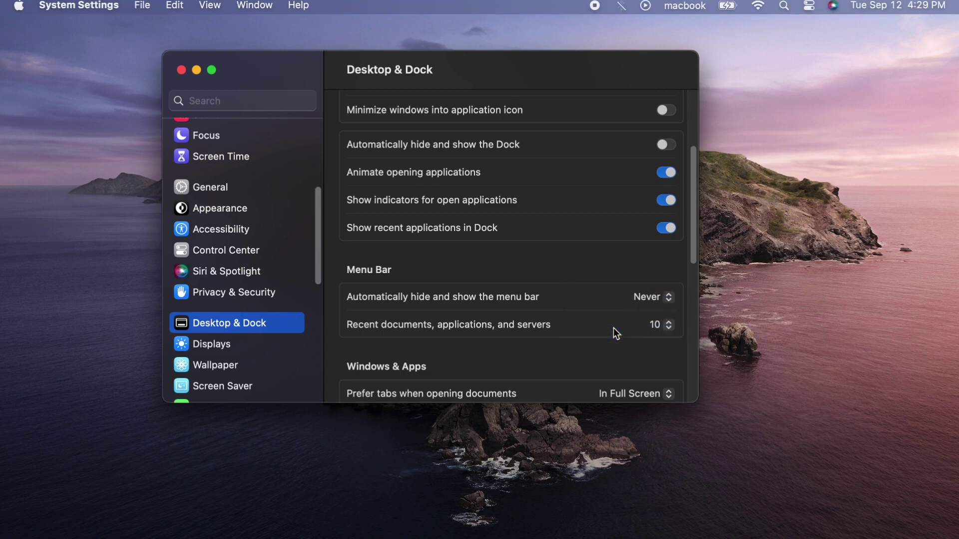
pyautogui.click(644, 301)
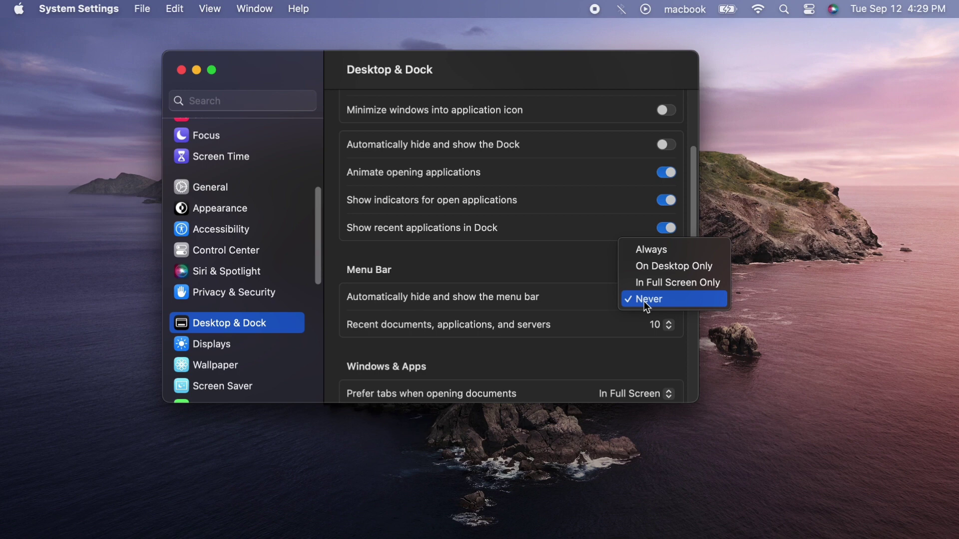
pyautogui.click(653, 283)
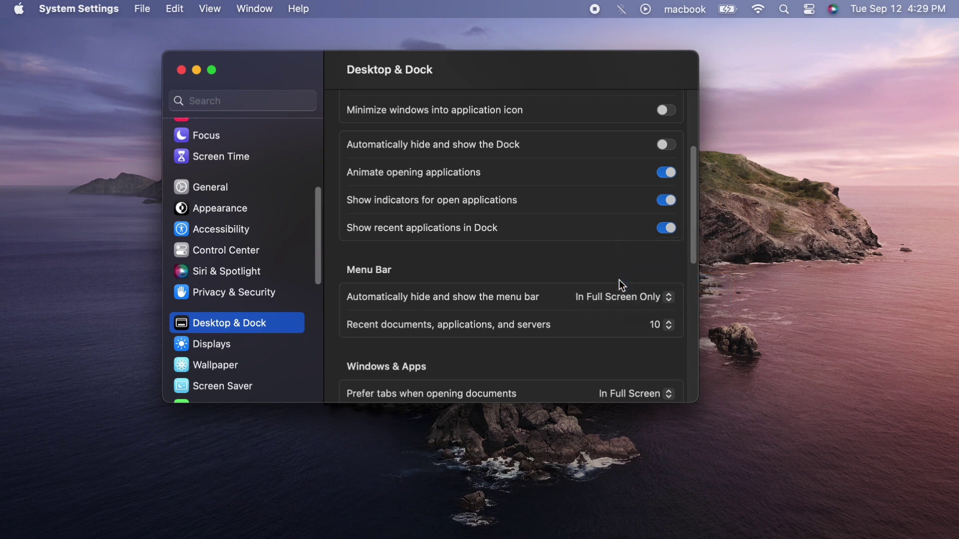
# - Try automatic menu bar hiding with the Always option, followed by On Desktop Only
pyautogui.click(619, 291)
pyautogui.click(605, 263)
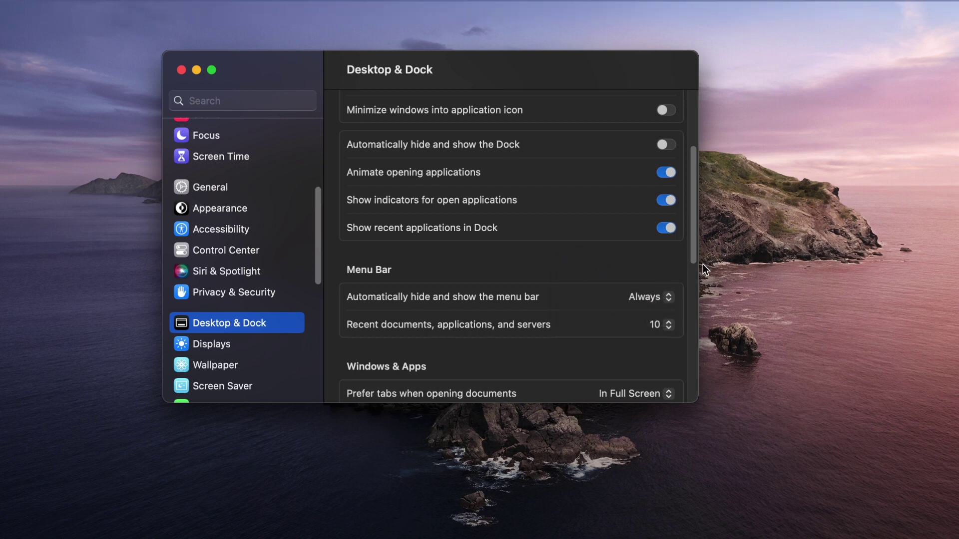
pyautogui.click(644, 299)
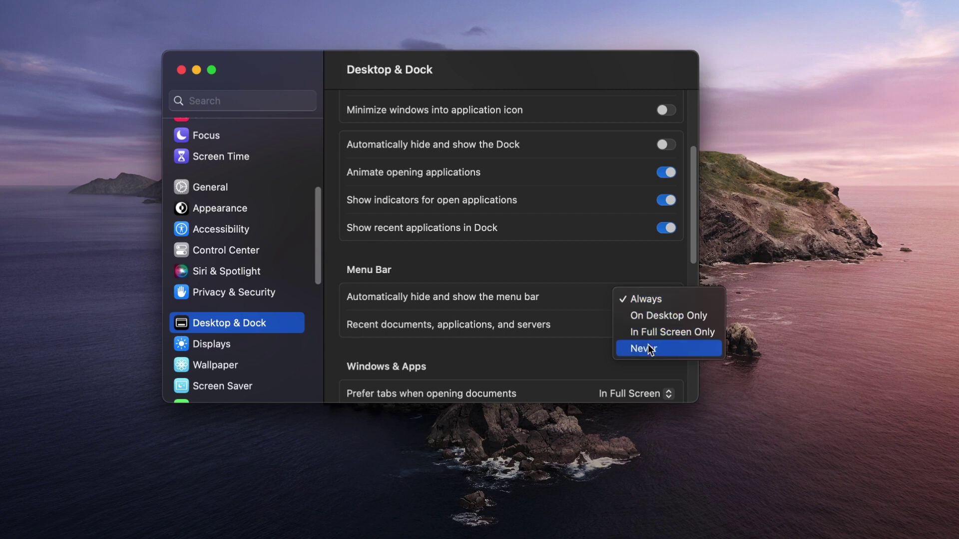
pyautogui.click(646, 319)
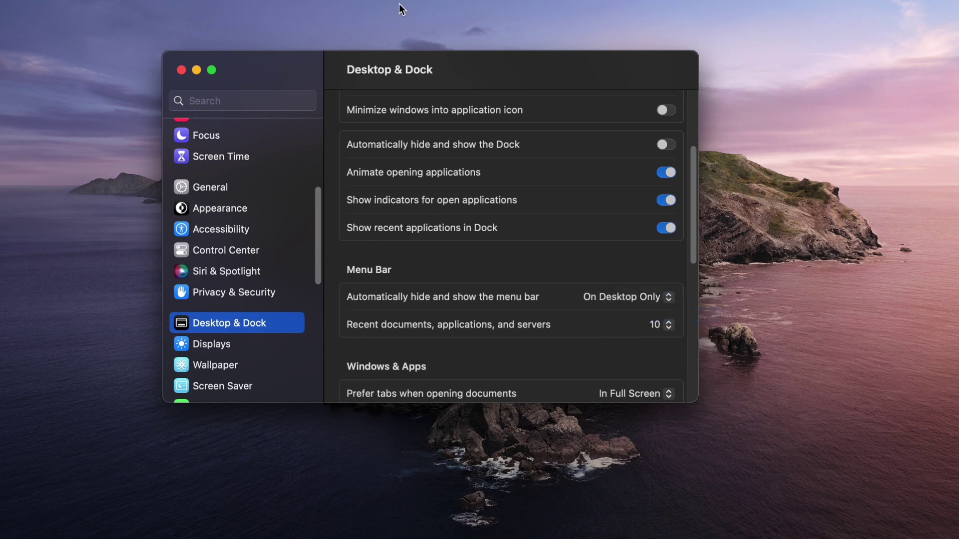
# - Change automatic menu bar hiding to Never, and finish by setting it to In Full Screen Only
pyautogui.click(624, 295)
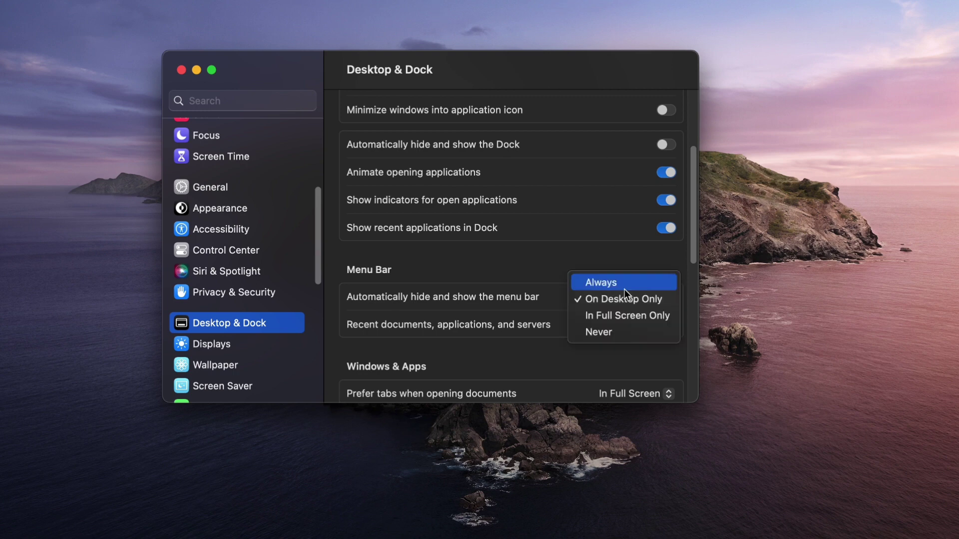
pyautogui.click(629, 330)
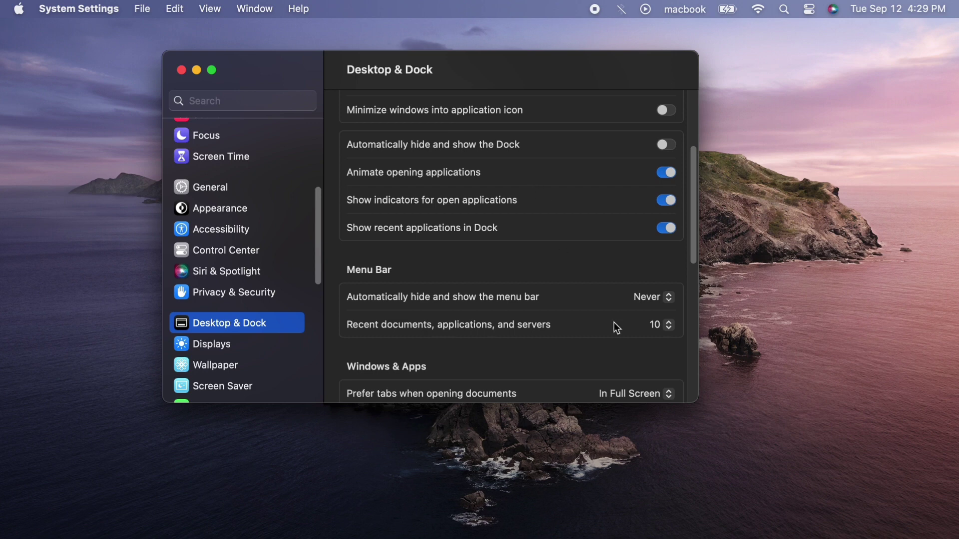
pyautogui.click(660, 297)
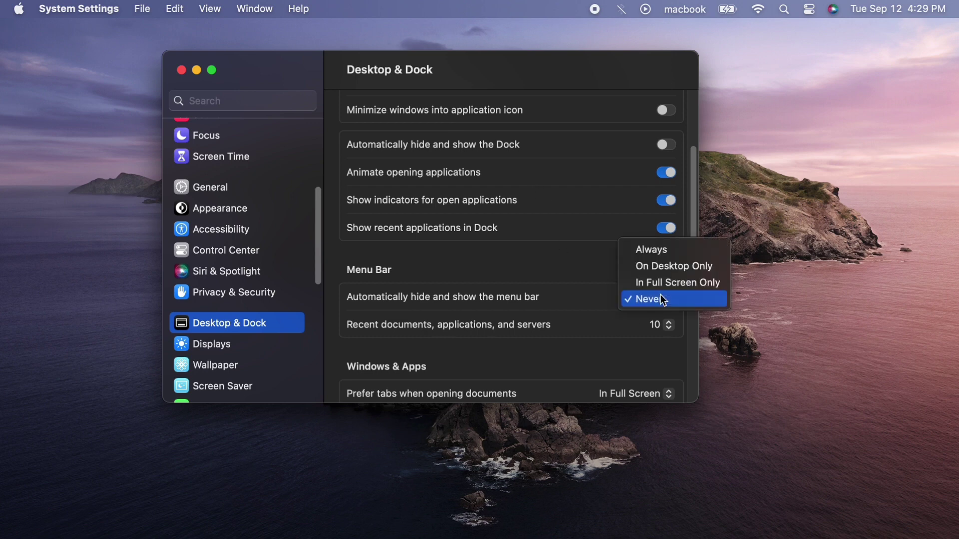
pyautogui.click(664, 281)
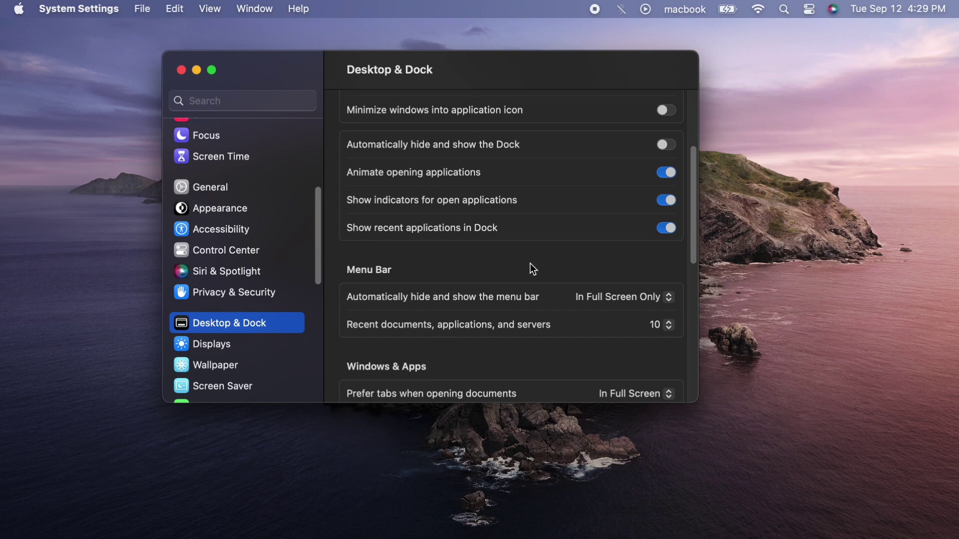
# - Open the Keyboard settings' shortcuts, review the Keyboard category's shortcuts for moving focus, and close the list
pyautogui.scroll(5, 529, 269)
pyautogui.scroll(-5, 240, 306)
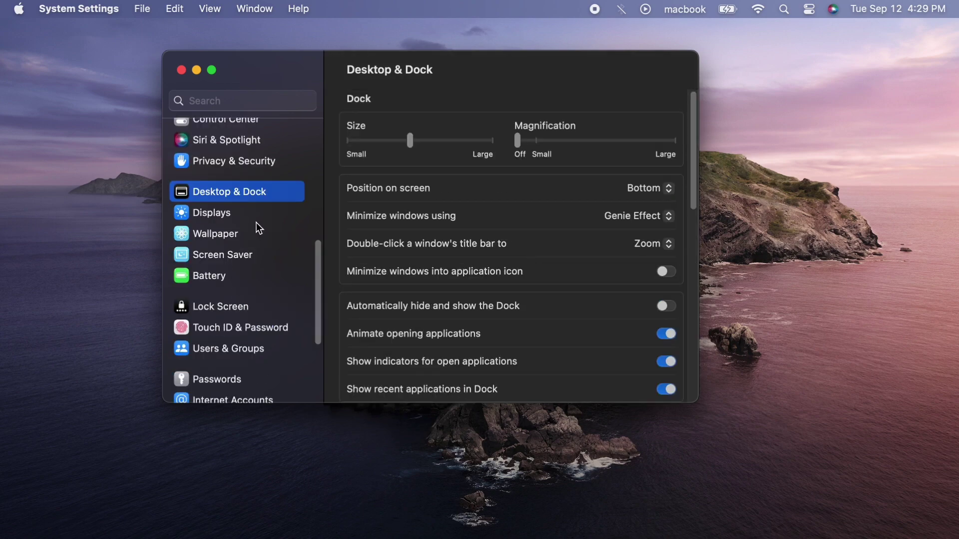
pyautogui.scroll(-1, 254, 240)
pyautogui.scroll(-3, 249, 255)
pyautogui.click(220, 377)
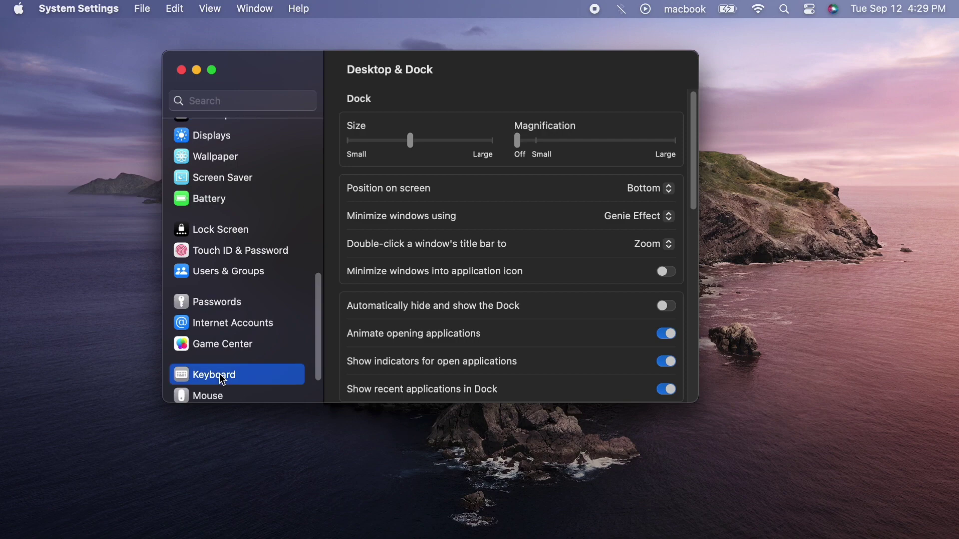
pyautogui.click(618, 337)
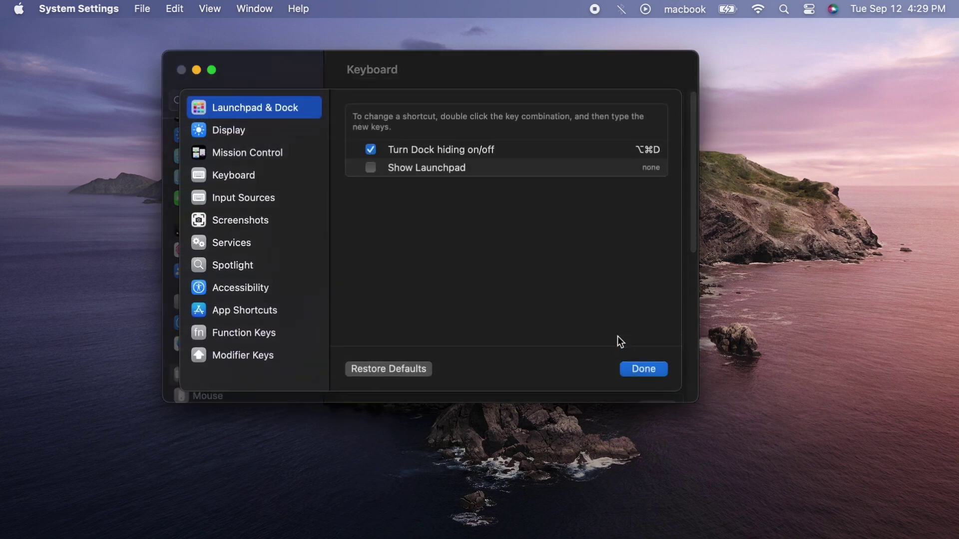
pyautogui.click(213, 177)
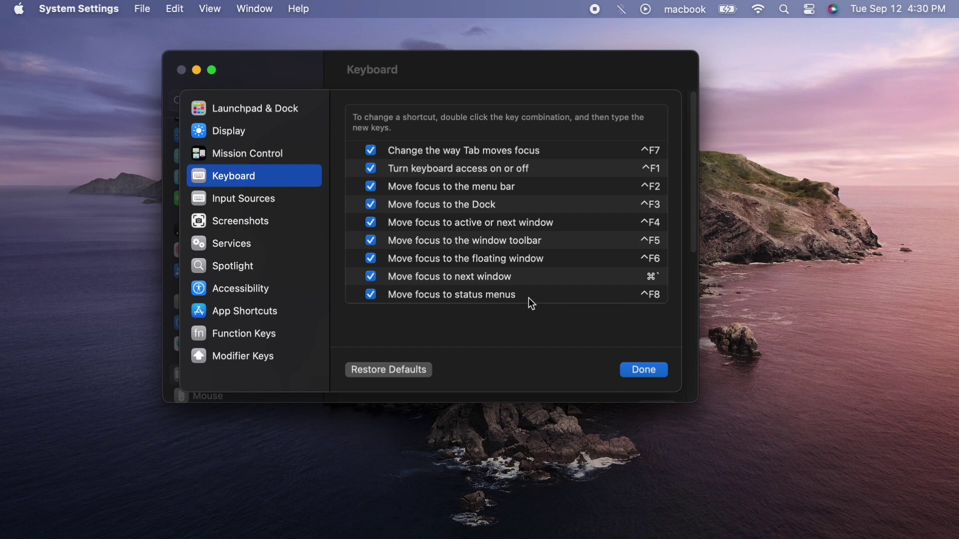
pyautogui.click(641, 368)
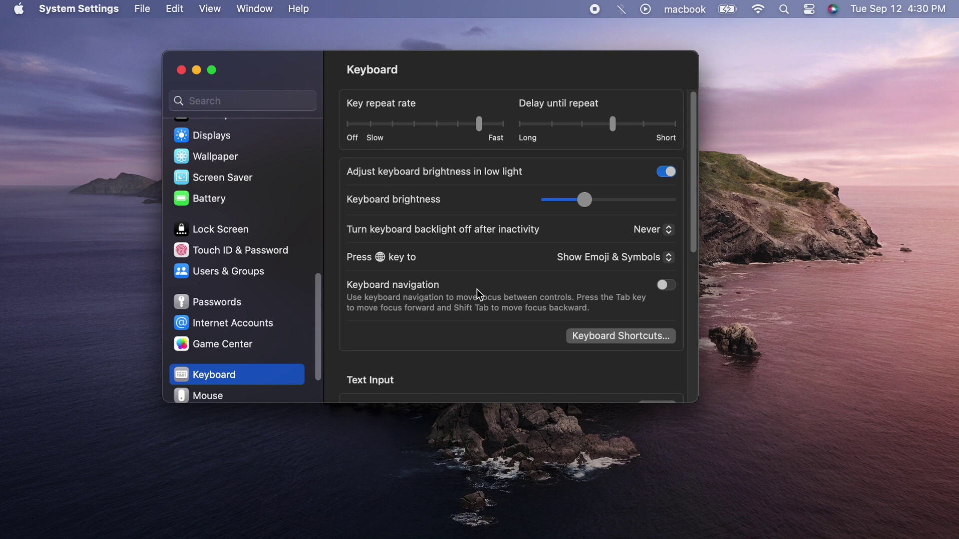
# - Open and dismiss the Help menu, and look through the Keyboard settings down to the Dictation options
pyautogui.press('super+shift+slash')
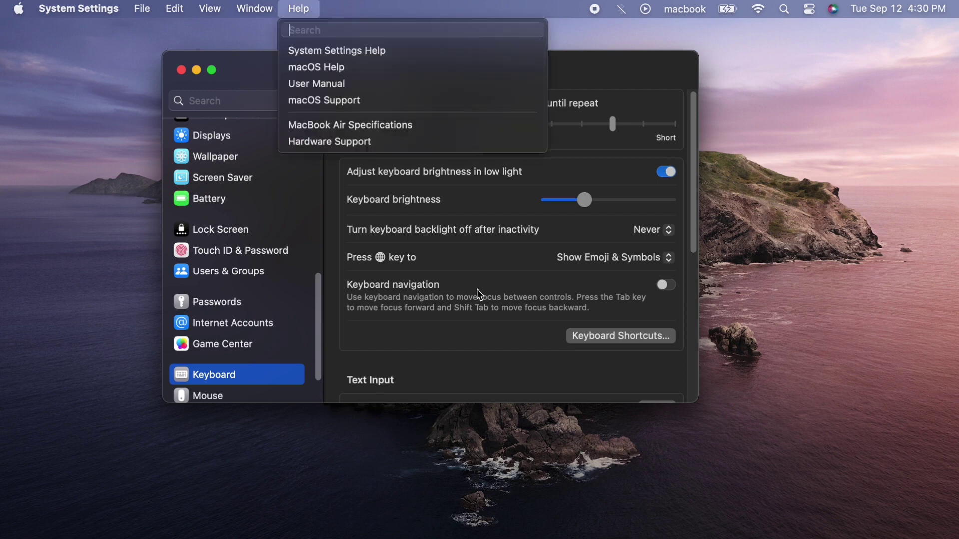
pyautogui.click(536, 2)
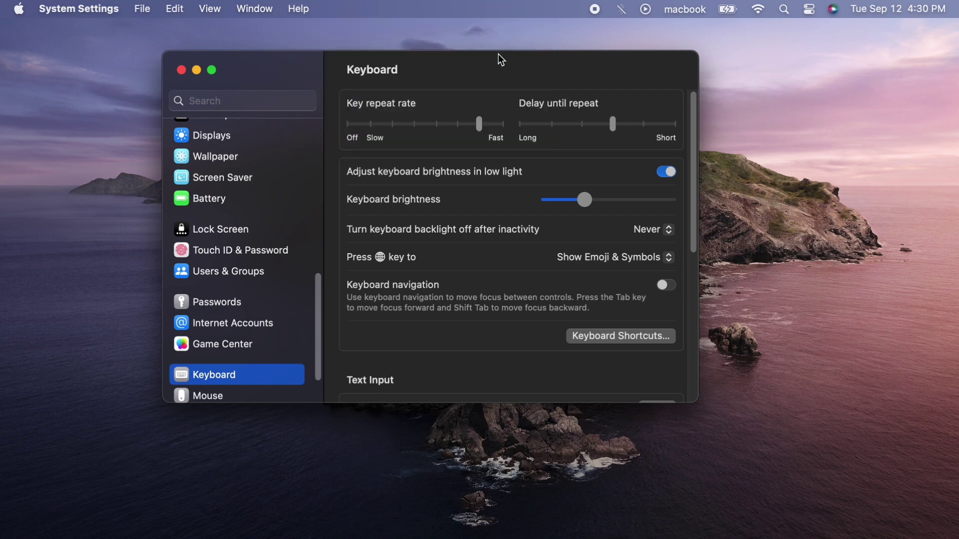
pyautogui.scroll(-5, 480, 256)
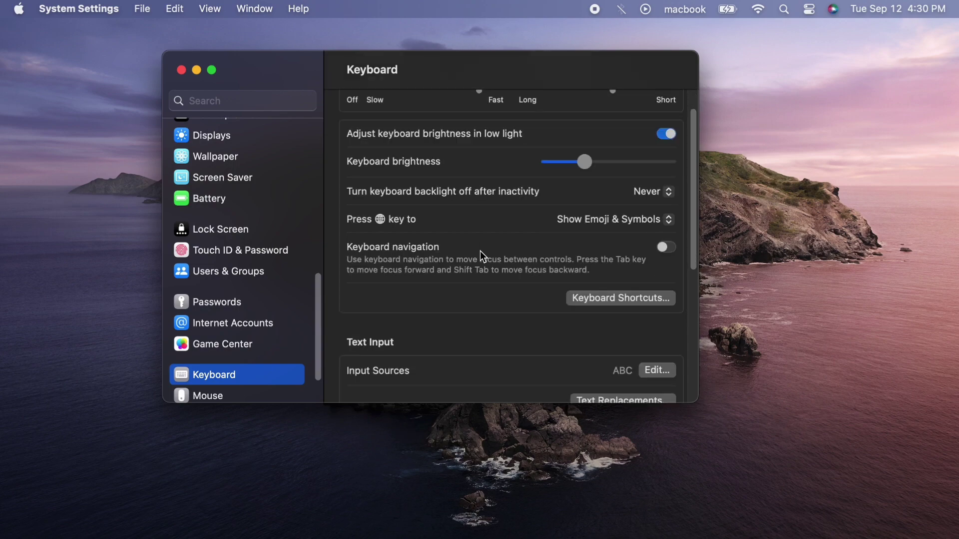
pyautogui.scroll(-5, 480, 256)
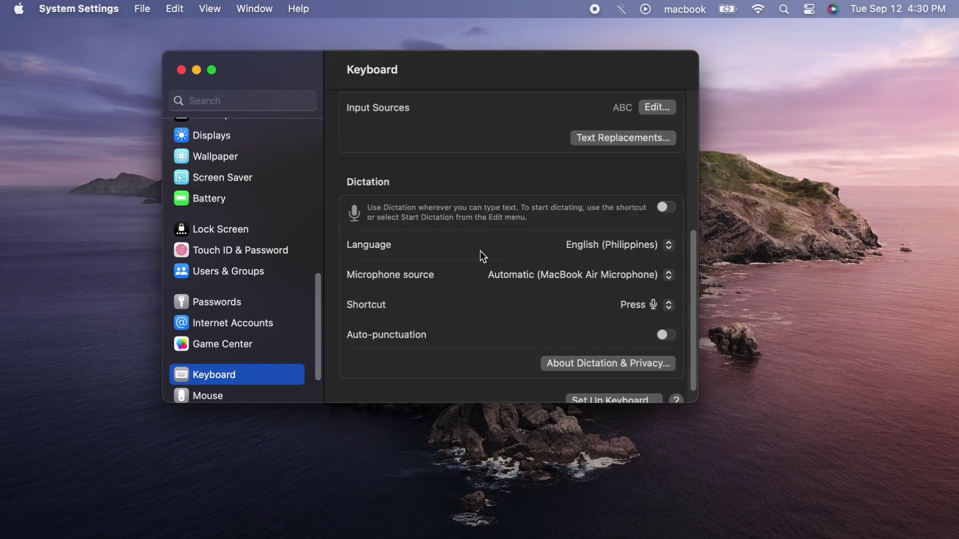
pyautogui.scroll(5, 480, 255)
pyautogui.scroll(5, 480, 256)
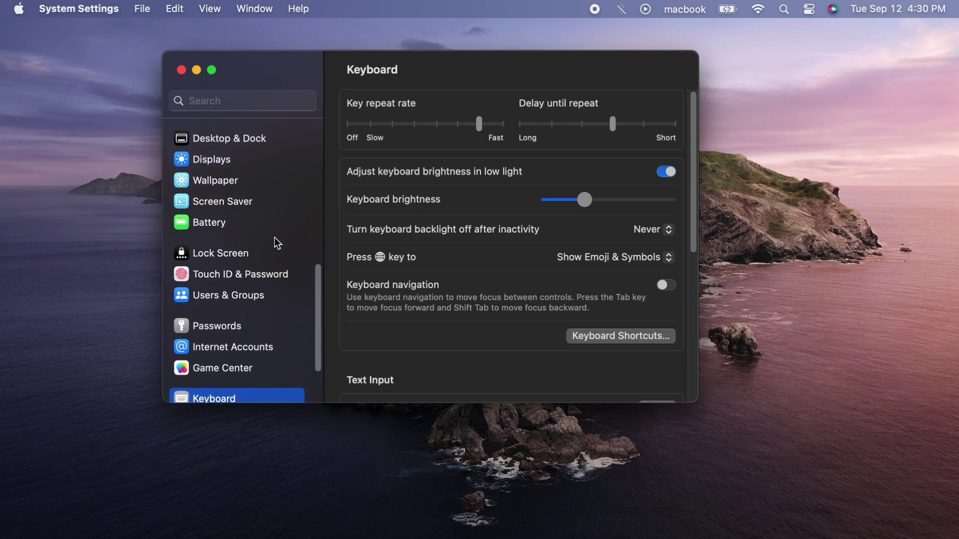
# - Open the Desktop & Dock settings and set automatic hiding and showing of the menu bar to Never
pyautogui.scroll(2, 275, 237)
pyautogui.click(226, 166)
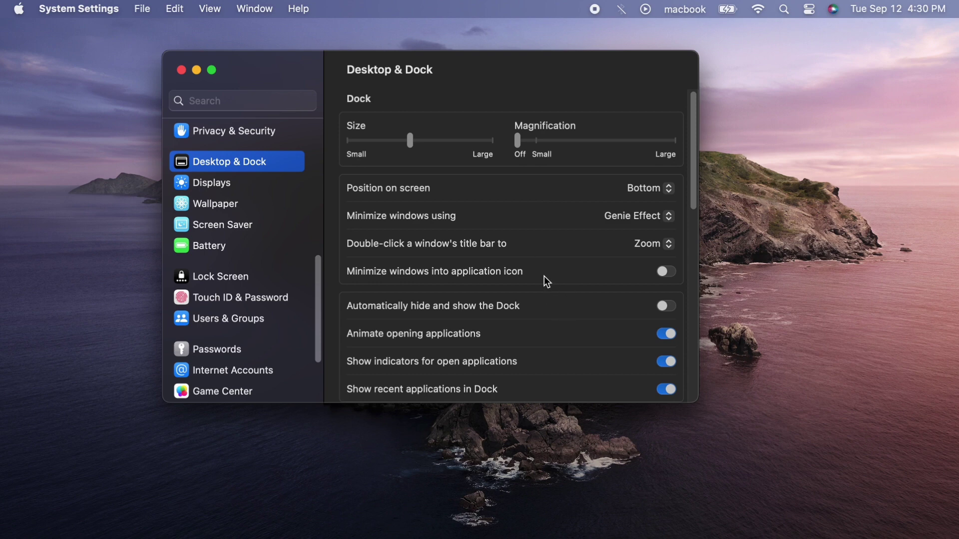
pyautogui.scroll(-5, 543, 275)
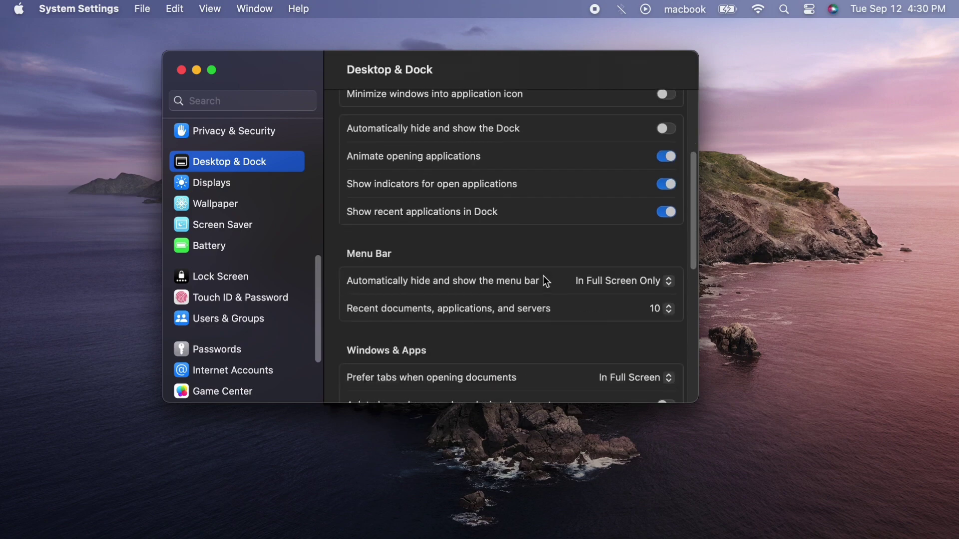
pyautogui.scroll(-4, 543, 276)
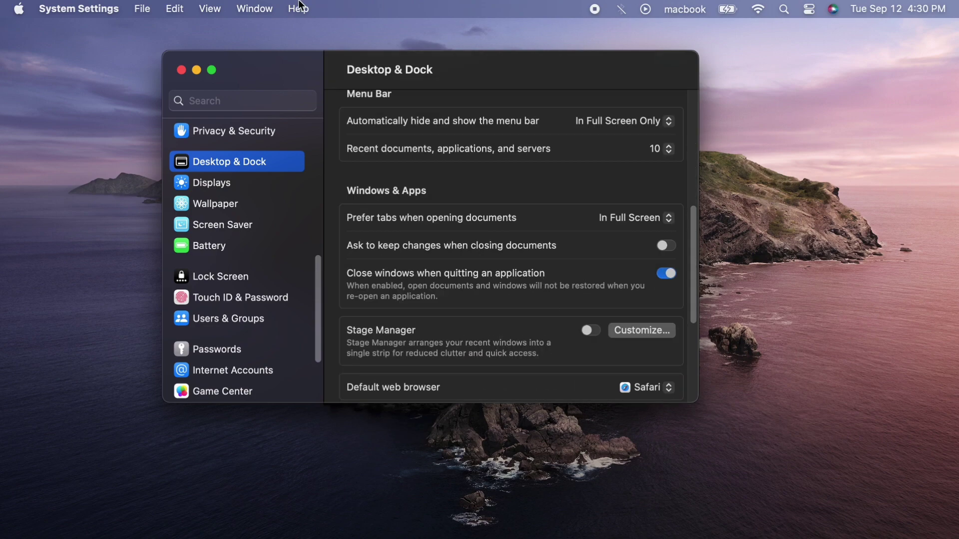
pyautogui.scroll(2, 518, 244)
pyautogui.click(610, 214)
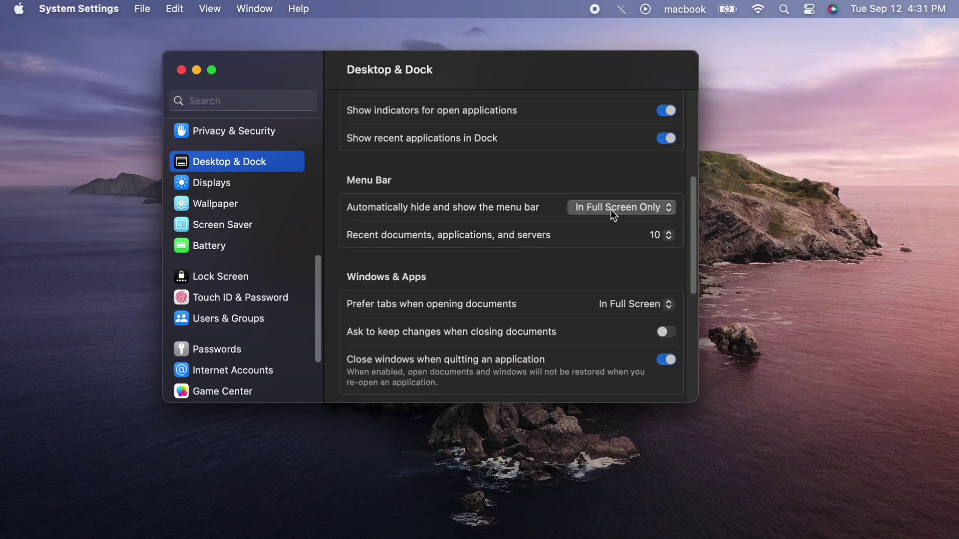
pyautogui.click(614, 226)
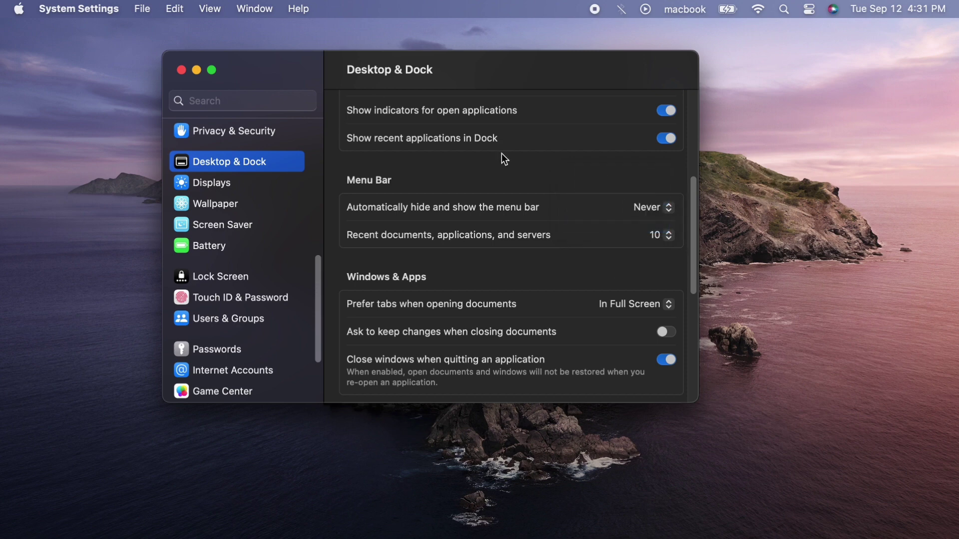
# - Switch automatic menu bar hiding to Always, followed by In Full Screen Only
pyautogui.click(649, 207)
pyautogui.click(653, 161)
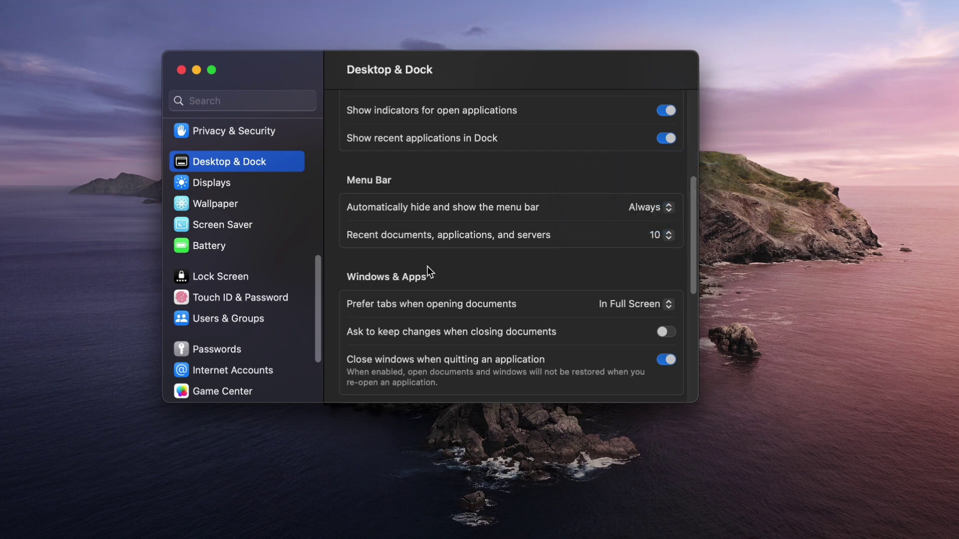
pyautogui.click(643, 208)
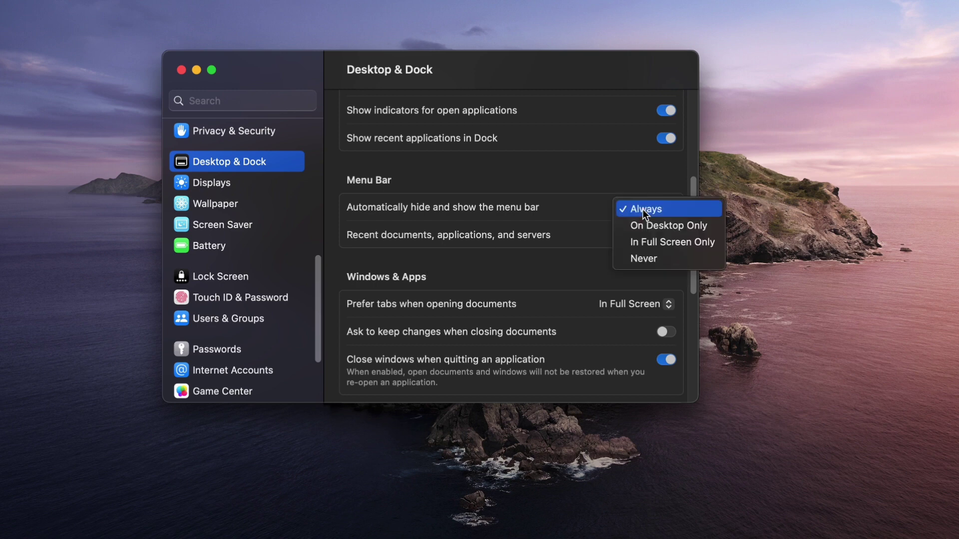
pyautogui.click(664, 241)
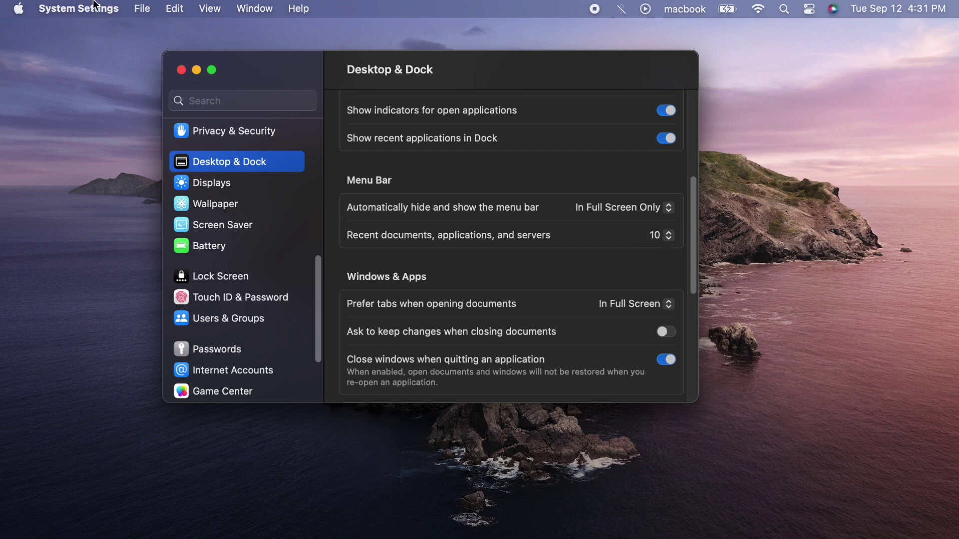
# - Try Always for automatic menu bar hiding, restore it to In Full Screen Only, and close the settings window
pyautogui.click(623, 212)
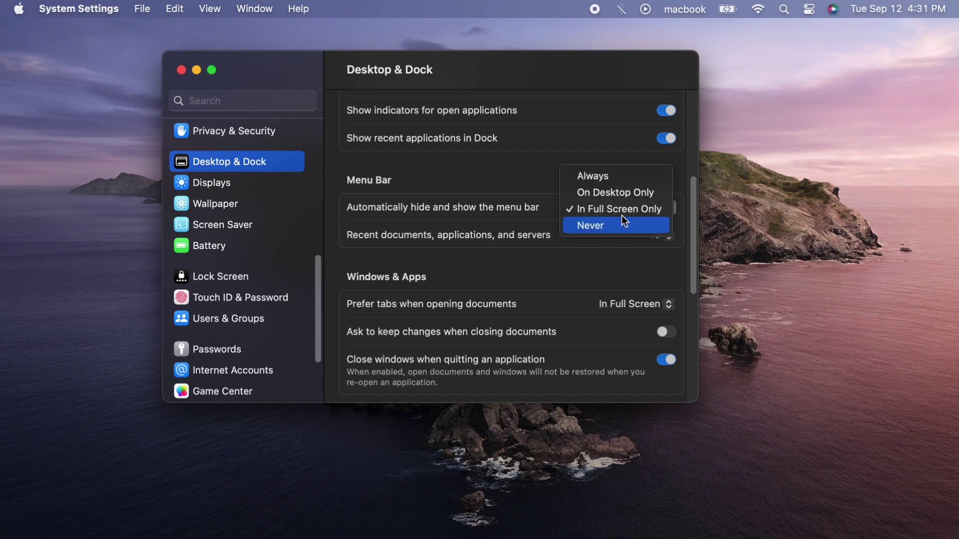
pyautogui.click(560, 175)
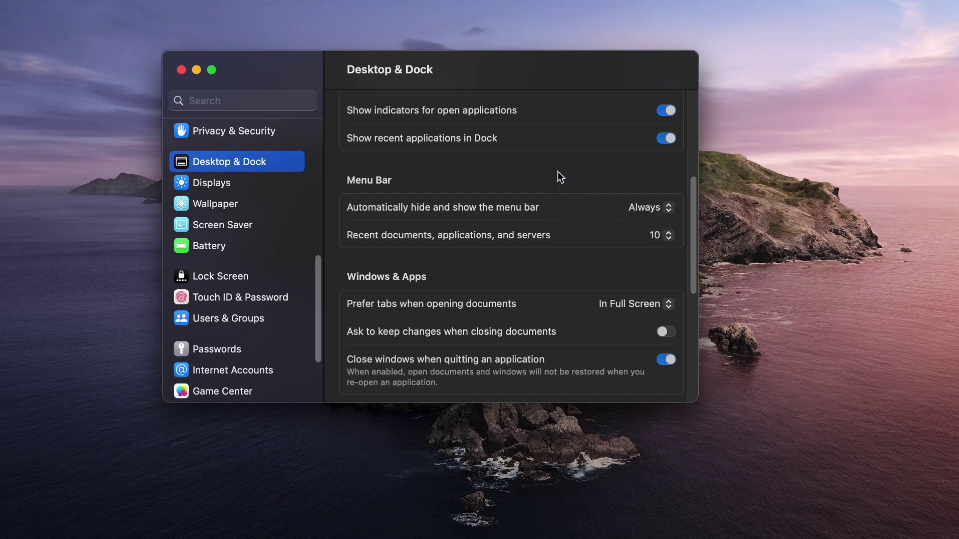
pyautogui.click(646, 207)
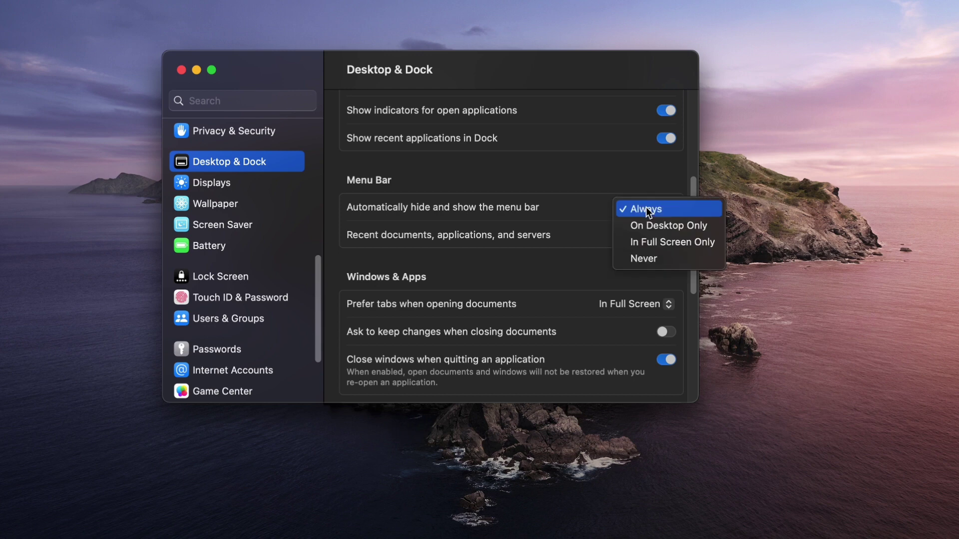
pyautogui.click(657, 242)
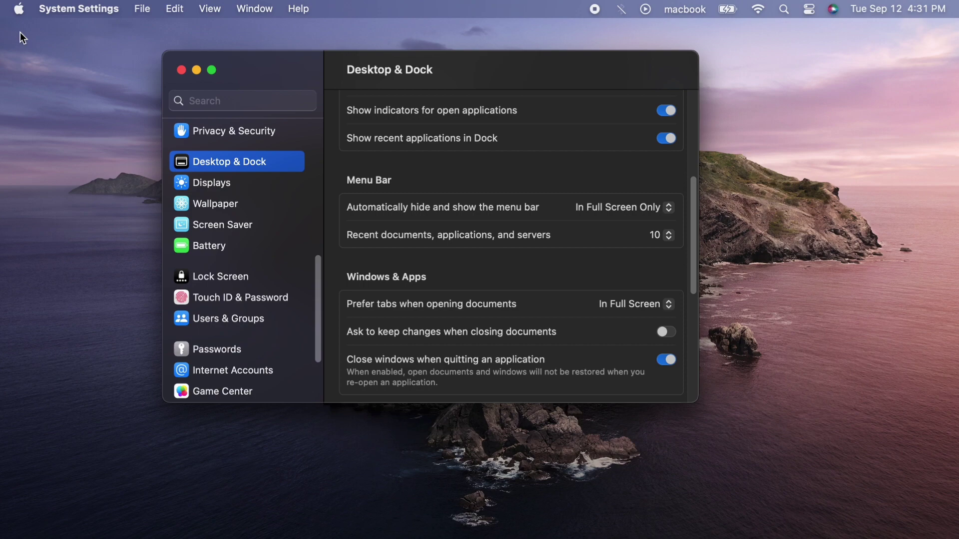
pyautogui.click(184, 70)
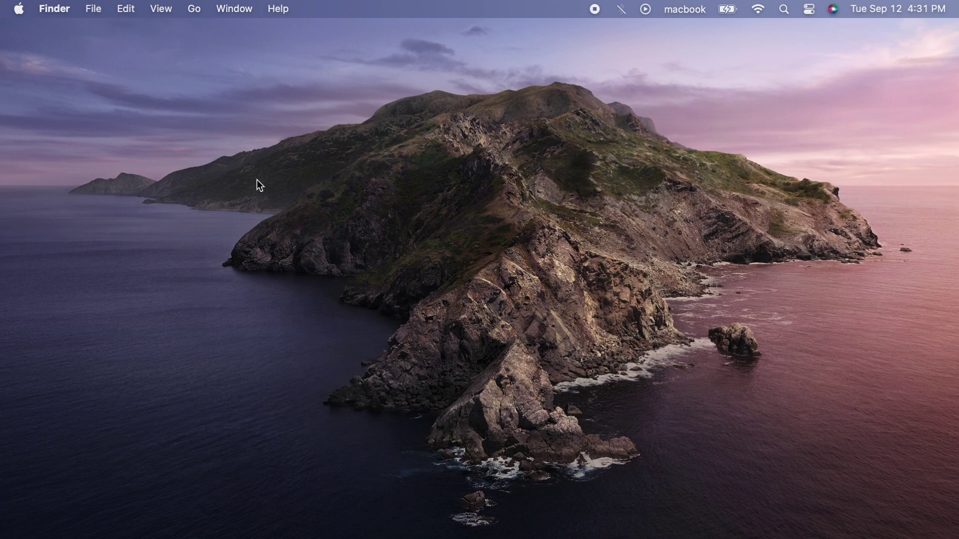